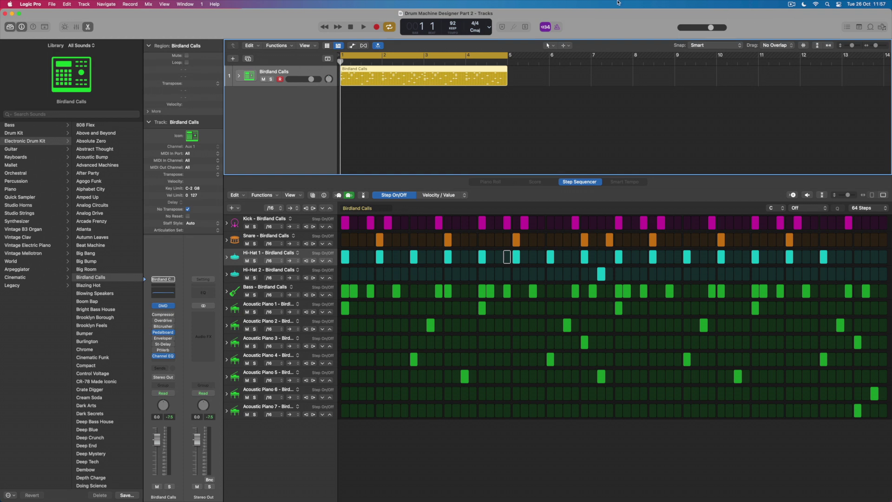
Close the step sequencer and expand the Birdland Calls stack to reveal its Kick, Snare and other sub-tracks
left_click(89, 27)
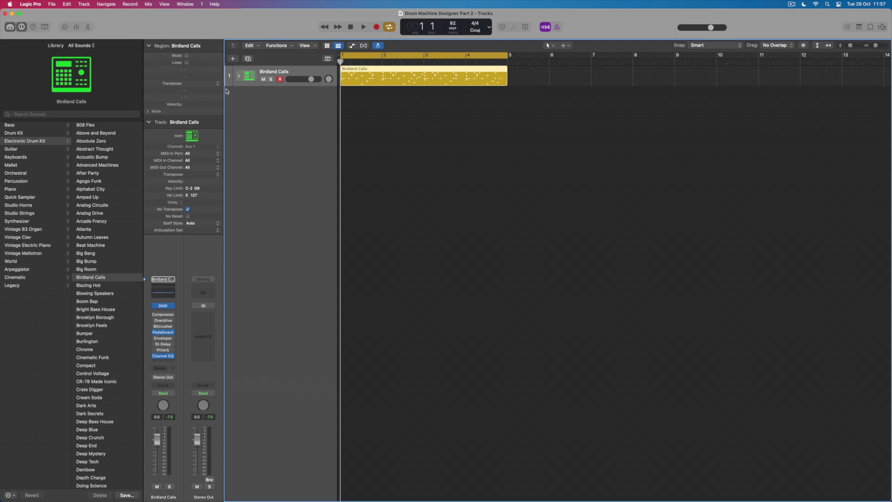
left_click(239, 77)
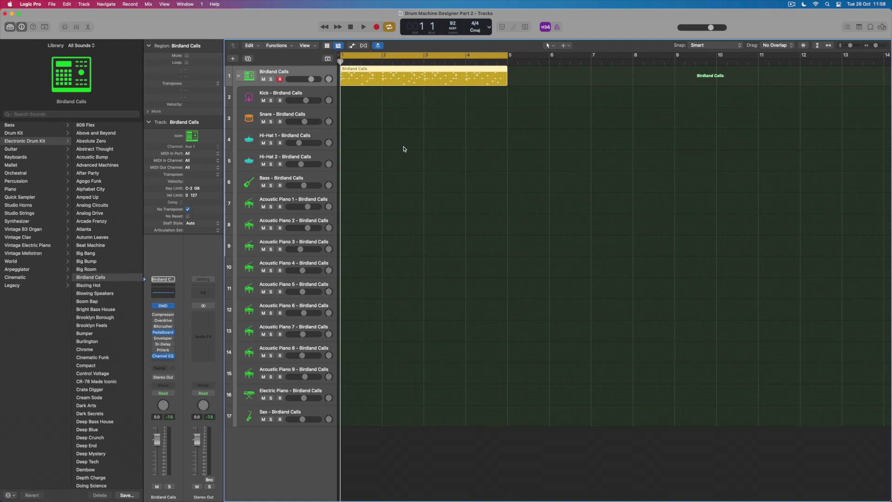
Play the pattern, solo then unsolo the Kick, stop playback and show the mixer
key("space")
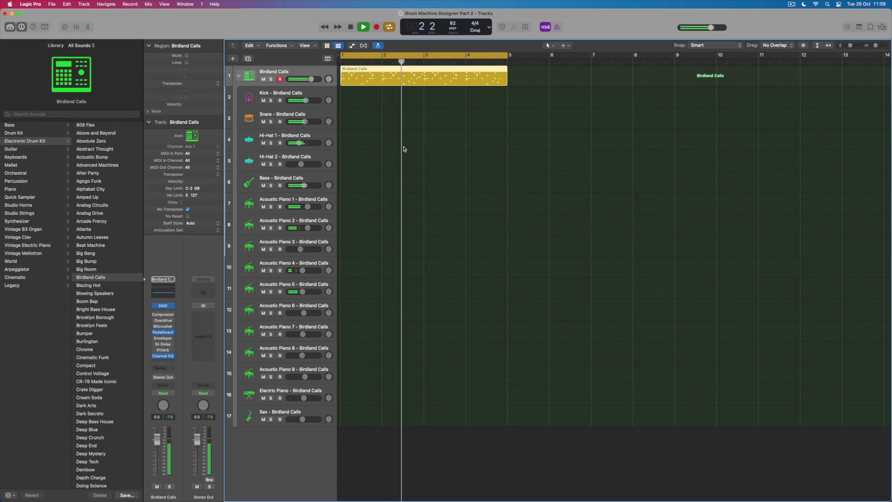
left_click(271, 101)
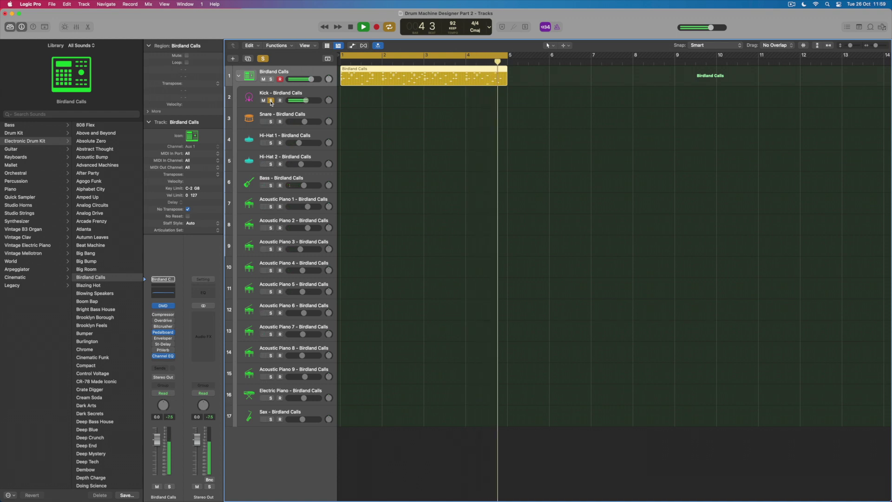
left_click(271, 100)
key("space")
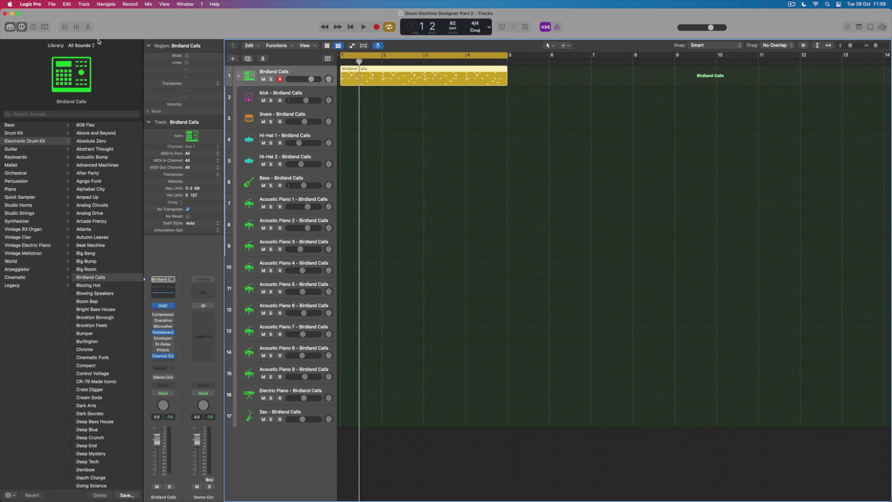
left_click(77, 28)
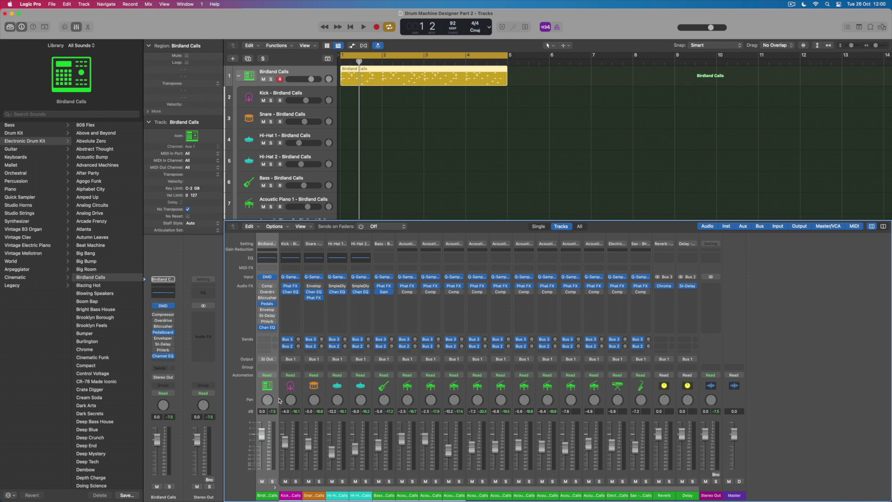
Select the Snare - Birdland Calls track and scroll through the Library's Snares list
left_click(286, 116)
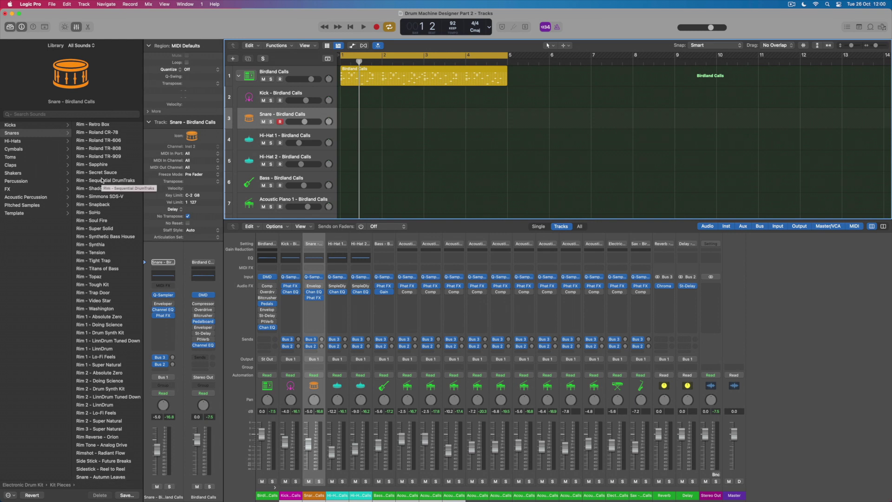
scroll(105, 186, "up", 1)
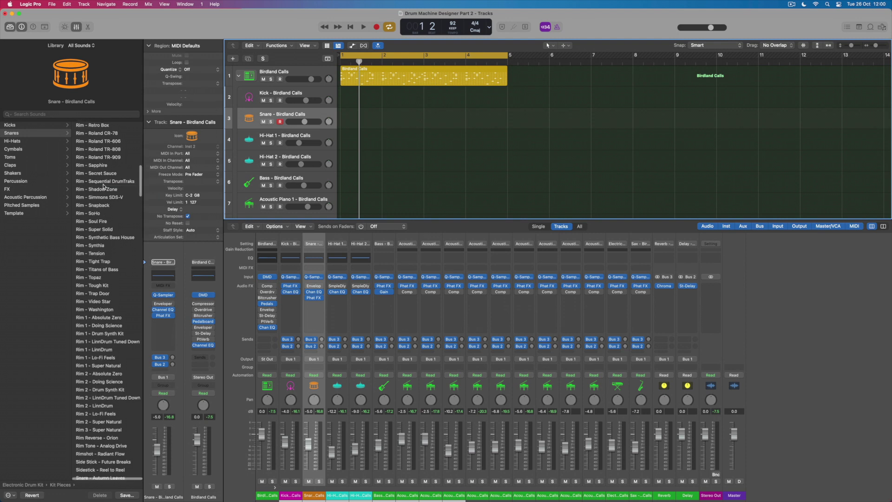
scroll(105, 260, "down", 5)
scroll(104, 284, "down", 1)
scroll(106, 284, "down", 3)
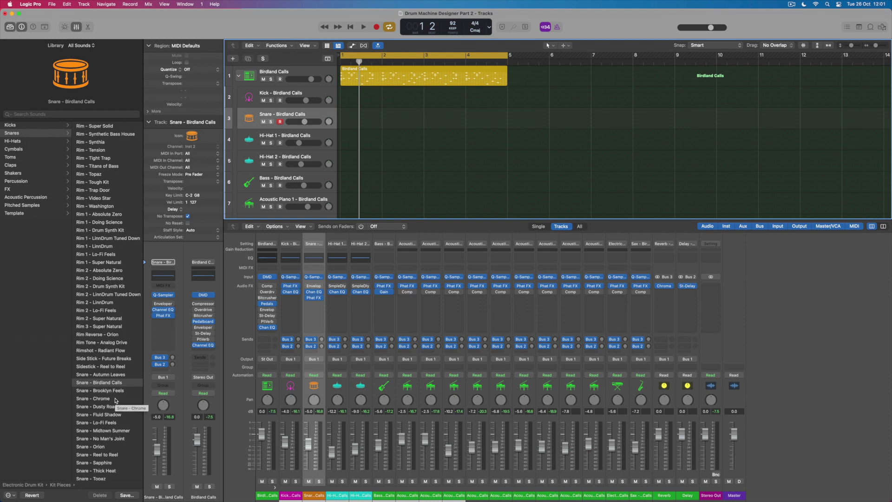
Audition Brooklyn Feels, Dusty Road, Sapphire and Reel to Reel snares, settling on Midtown Summer, then stop
key("space")
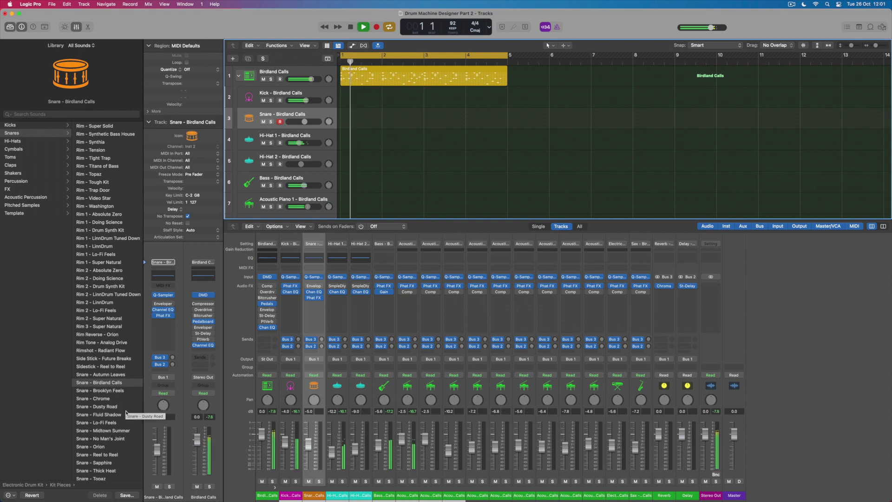
left_click(120, 391)
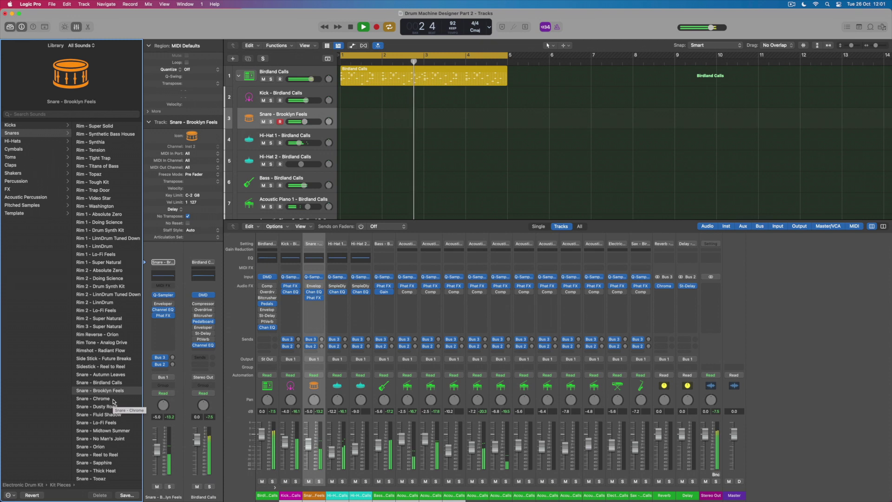
left_click(117, 408)
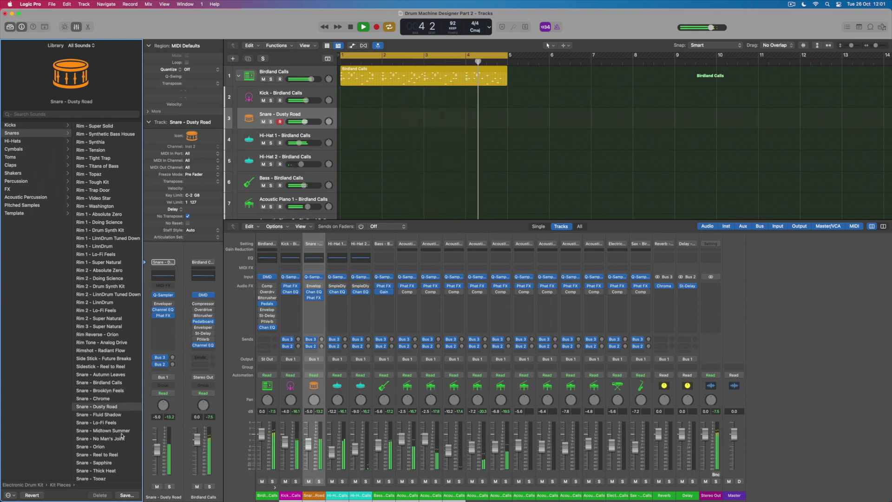
left_click(126, 432)
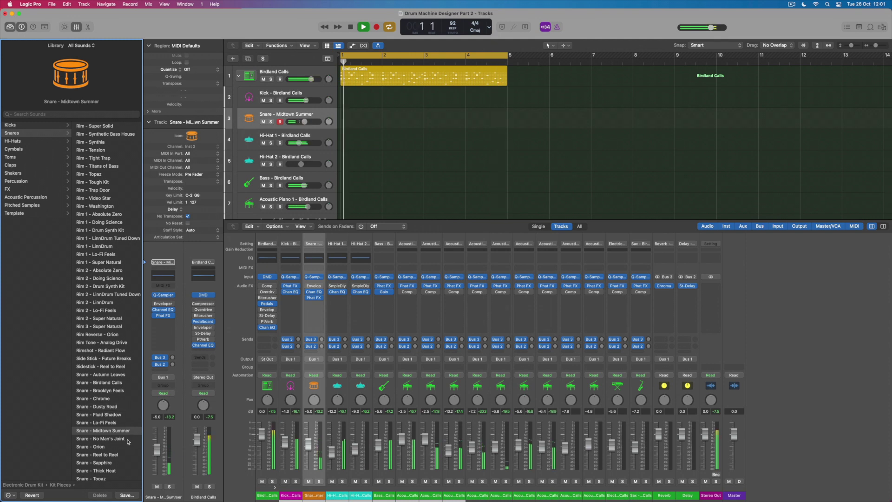
scroll(130, 444, "down", 3)
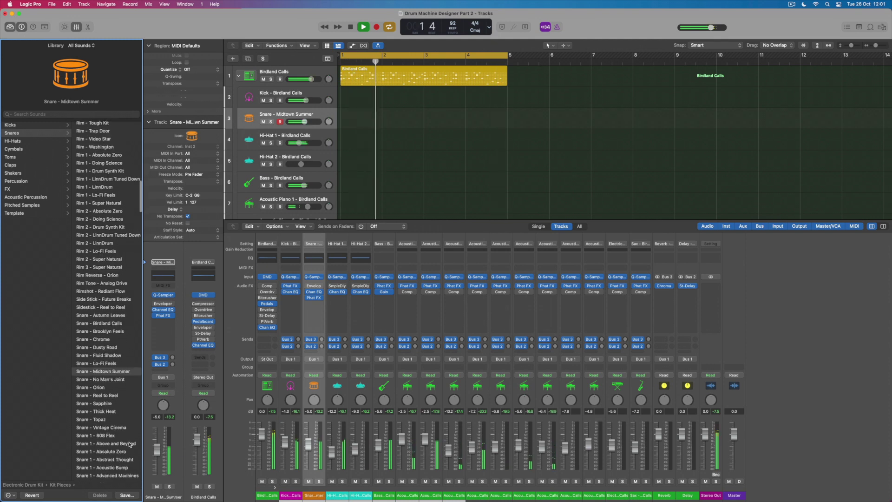
left_click(103, 403)
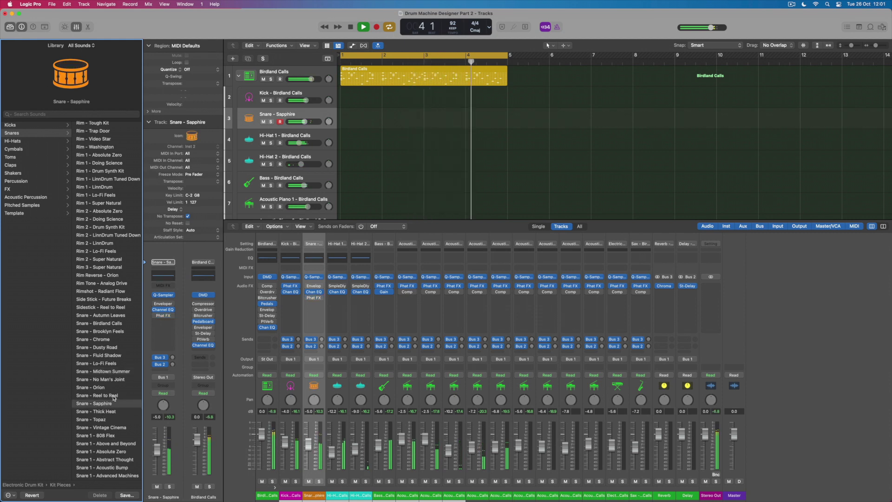
left_click(116, 396)
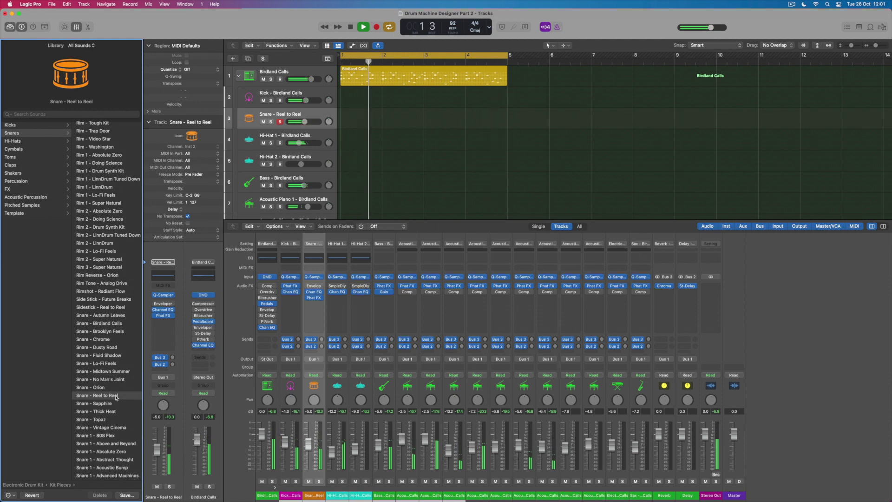
left_click(129, 372)
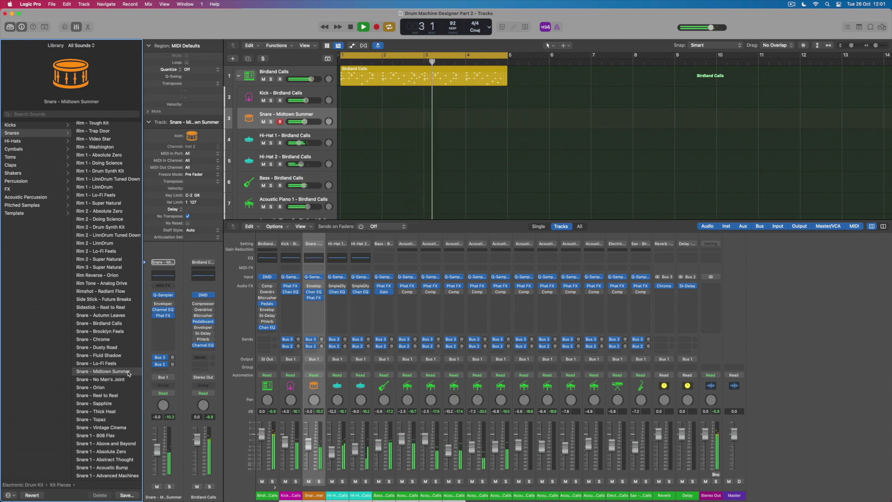
key("space")
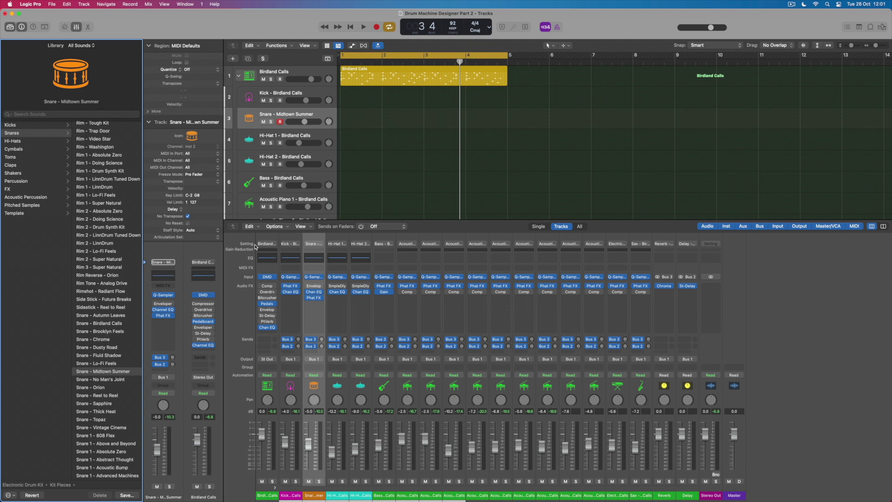
Open Drum Machine Designer for Birdland Calls, hide the mixer with X, and move the window left
left_click(267, 277)
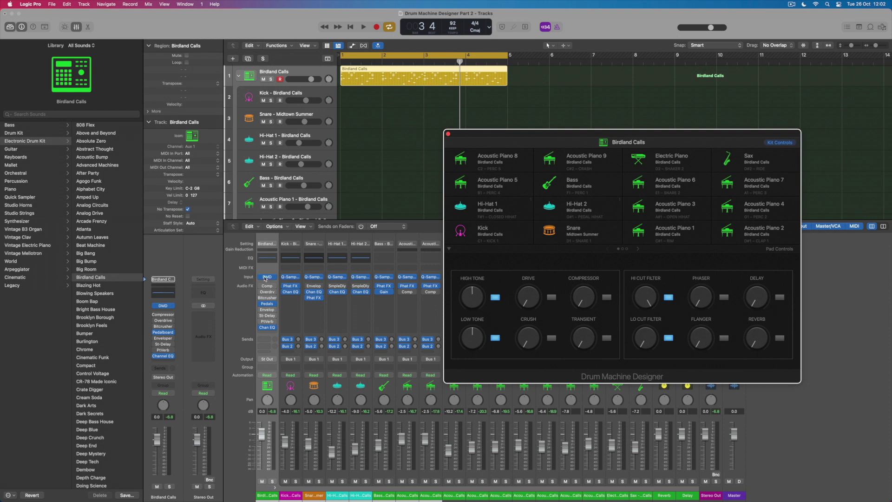
key("x")
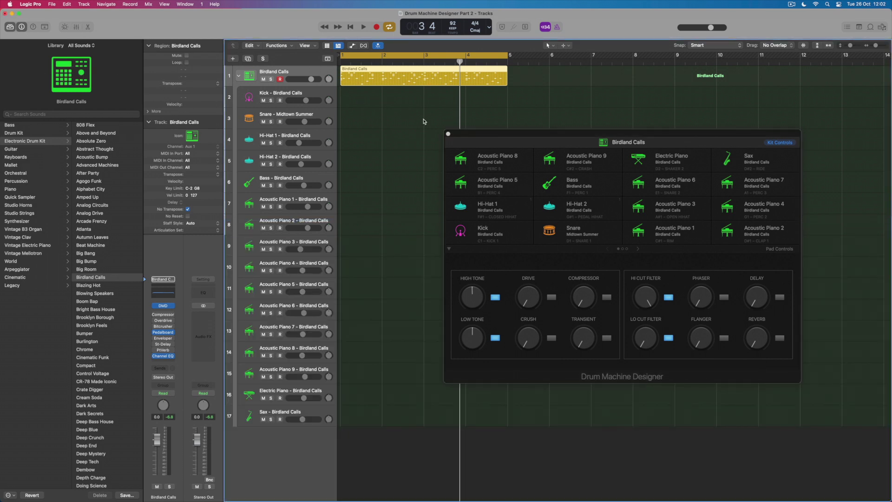
left_click_drag(490, 136, 395, 136)
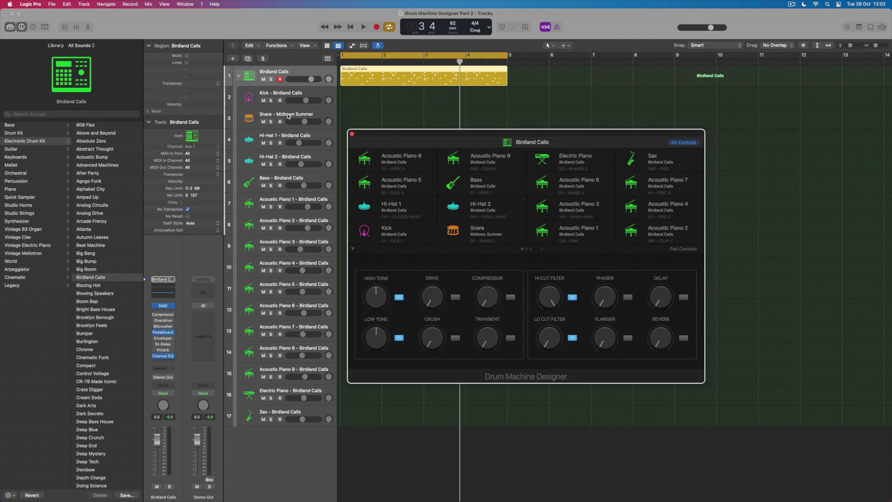
Set Snare pad controls: pitch -9, high cut 20000 Hz, distortion 22%, transients 56%, reverb off, volume -1.5 dB
left_click(486, 233)
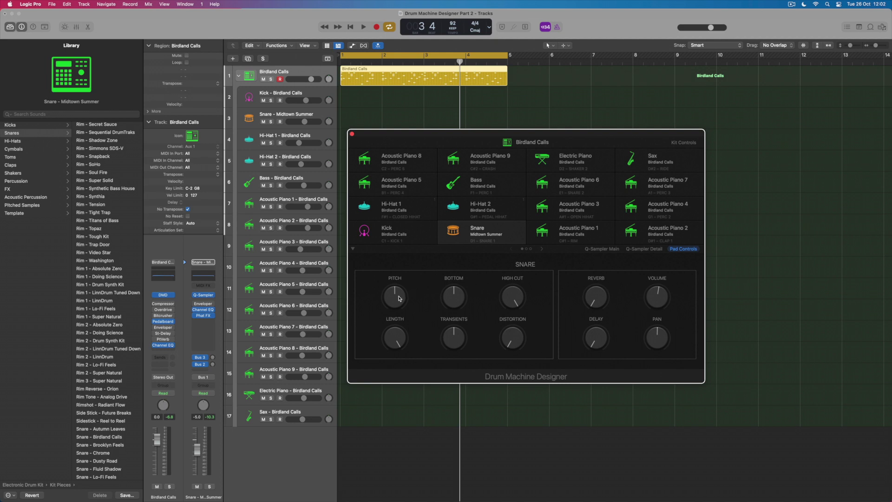
mouse_move(397, 299)
left_mouse_down()
mouse_move(396, 313)
mouse_move(396, 298)
left_mouse_up()
left_click_drag(513, 298, 501, 279)
mouse_move(511, 337)
left_mouse_down()
mouse_move(502, 275)
mouse_move(509, 345)
left_mouse_up()
mouse_move(455, 340)
mouse_move(453, 345)
left_mouse_down()
mouse_move(463, 374)
mouse_move(453, 308)
mouse_move(456, 343)
left_mouse_up()
left_click_drag(598, 301, 585, 316)
mouse_move(648, 310)
left_mouse_down()
mouse_move(653, 288)
mouse_move(652, 302)
left_mouse_up()
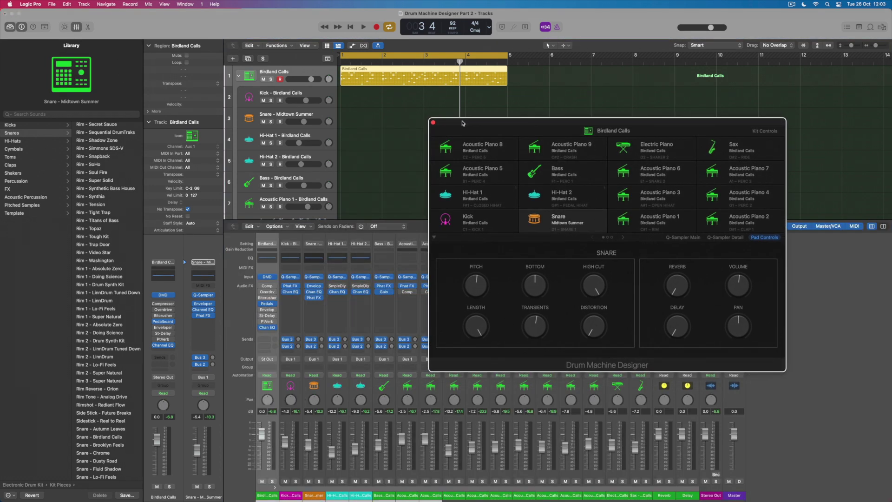
Select the Snare track, set its reverb send to -9.9 dB, and hide the mixer again
left_click(283, 117)
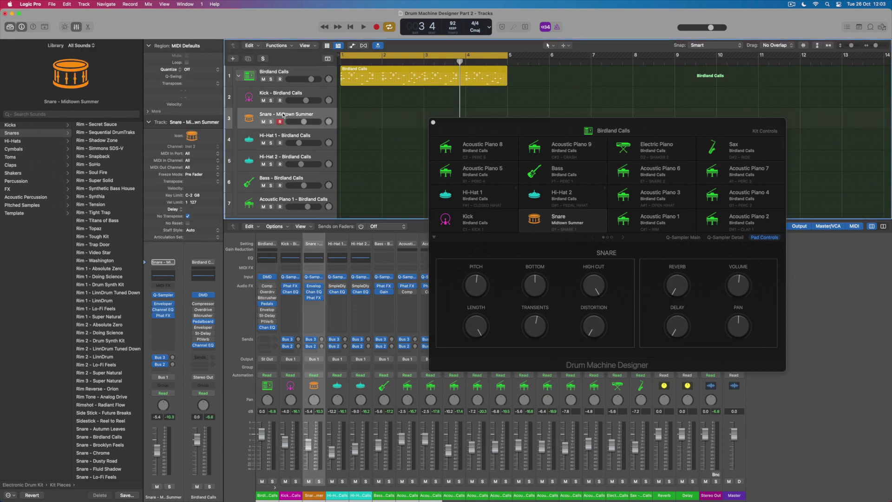
left_click_drag(680, 288, 668, 268)
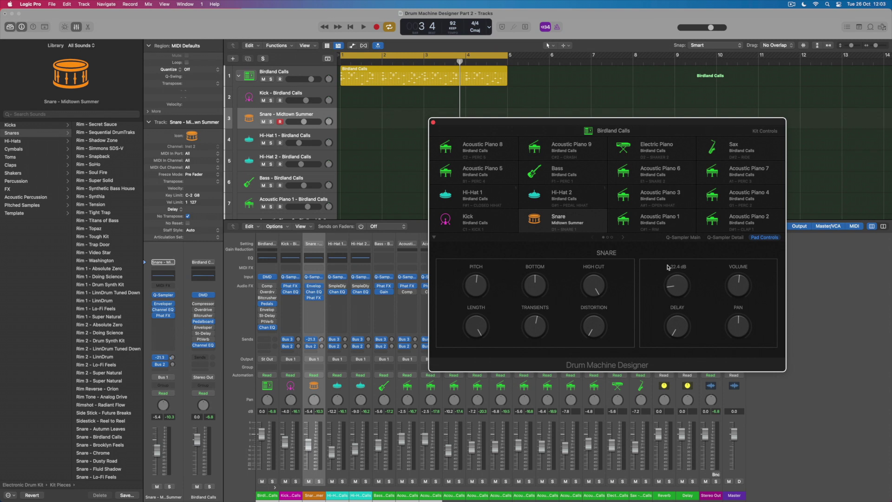
left_click_drag(667, 248, 672, 292)
left_click_drag(678, 288, 677, 284)
left_click(78, 27)
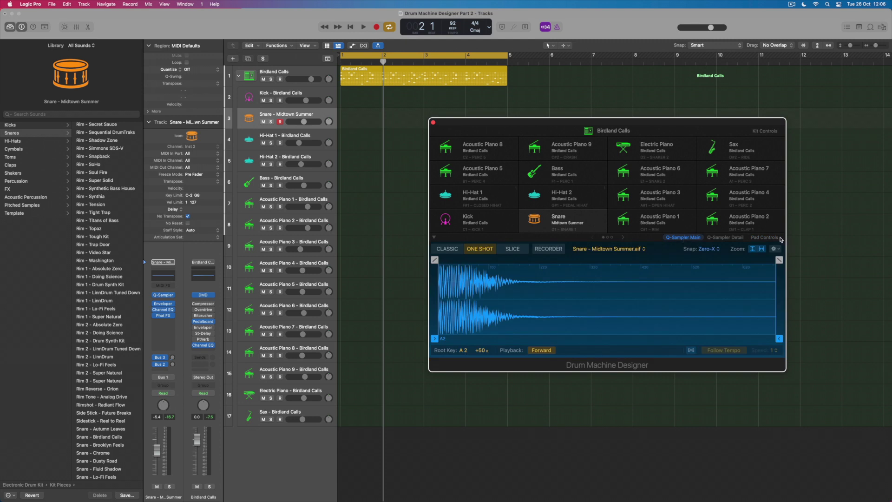
left_click(715, 238)
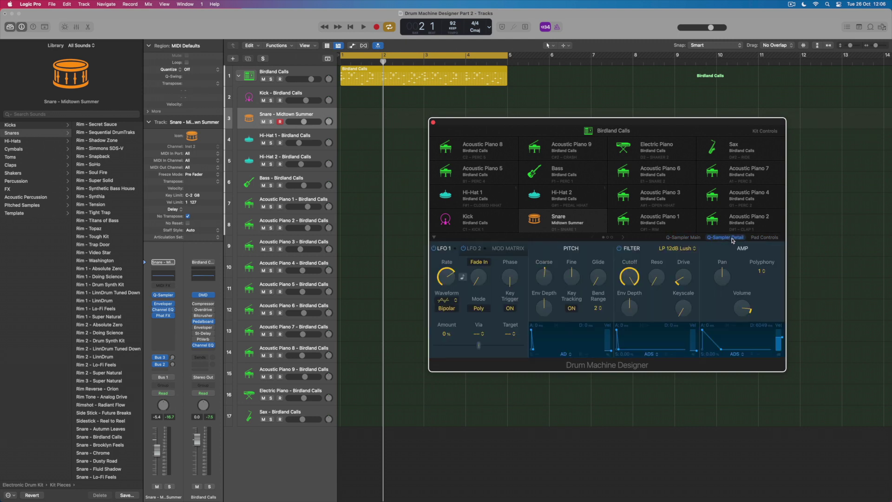
left_click(679, 238)
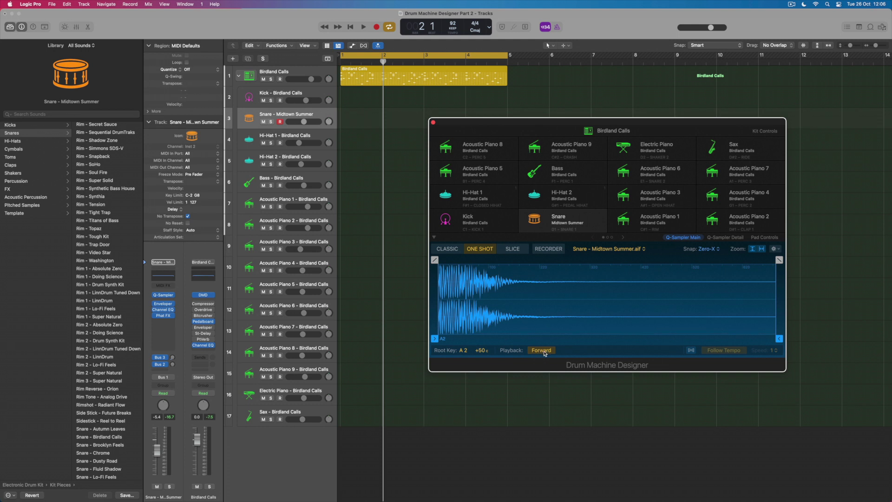
key("space")
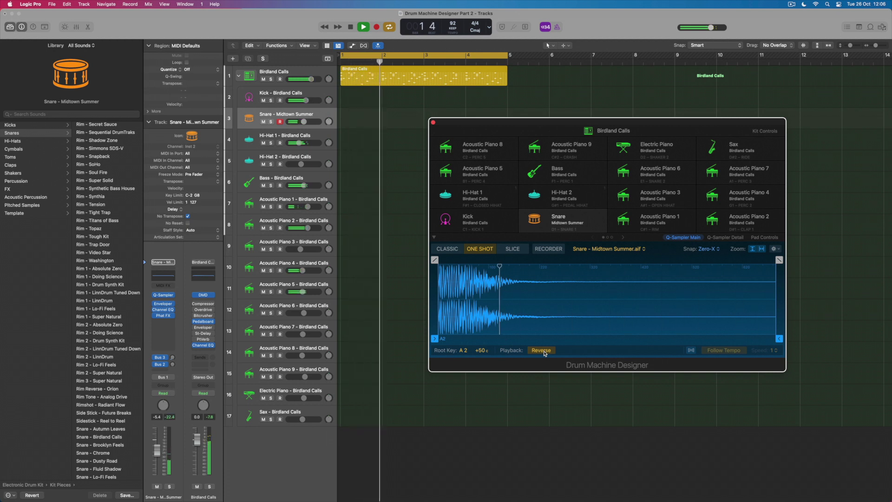
left_click(541, 350)
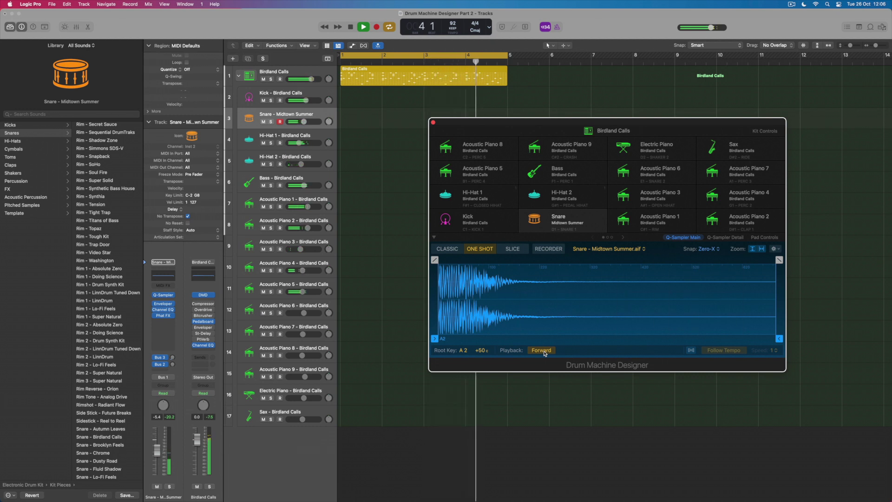
key("space")
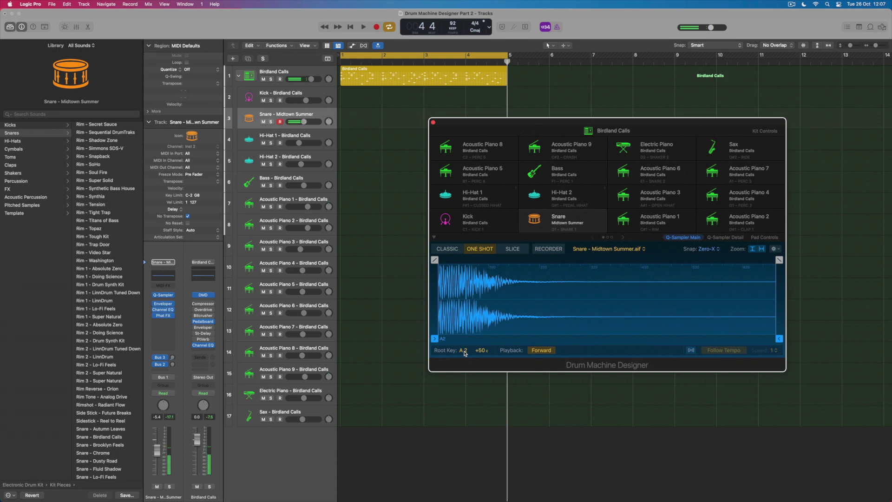
On the snare's Q-Sampler Detail page, ease filter cutoff to 95.8% and keep the LP 12dB Lush filter
left_click(725, 238)
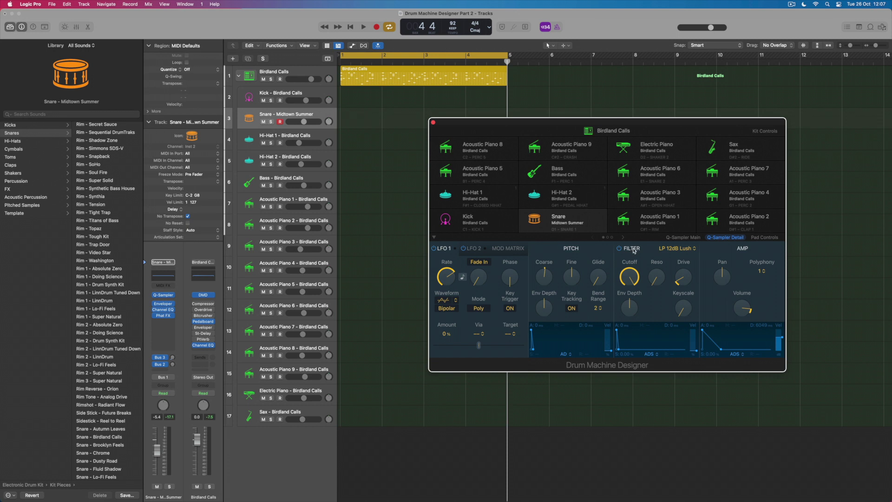
mouse_move(634, 278)
scroll(631, 277, "down", 4)
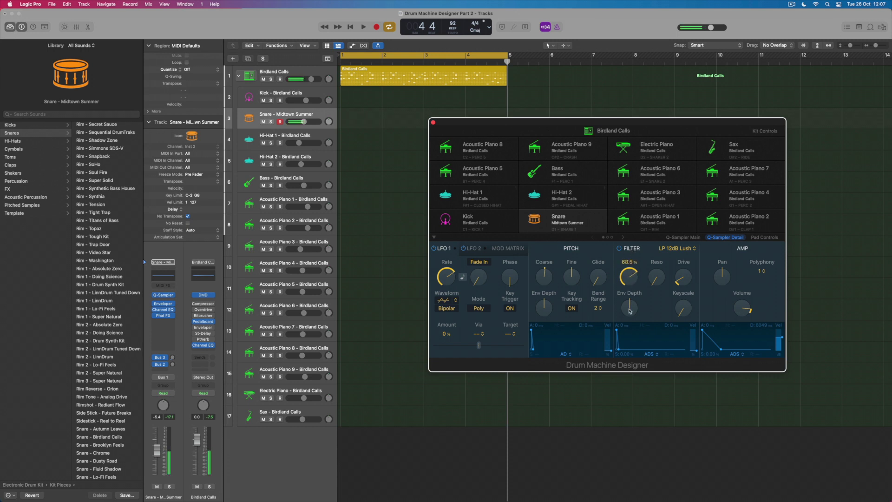
left_click(680, 249)
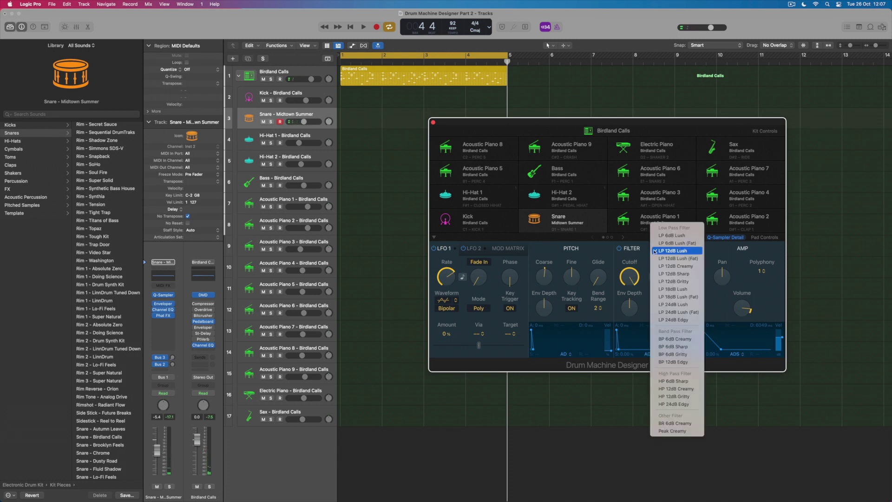
left_click(605, 250)
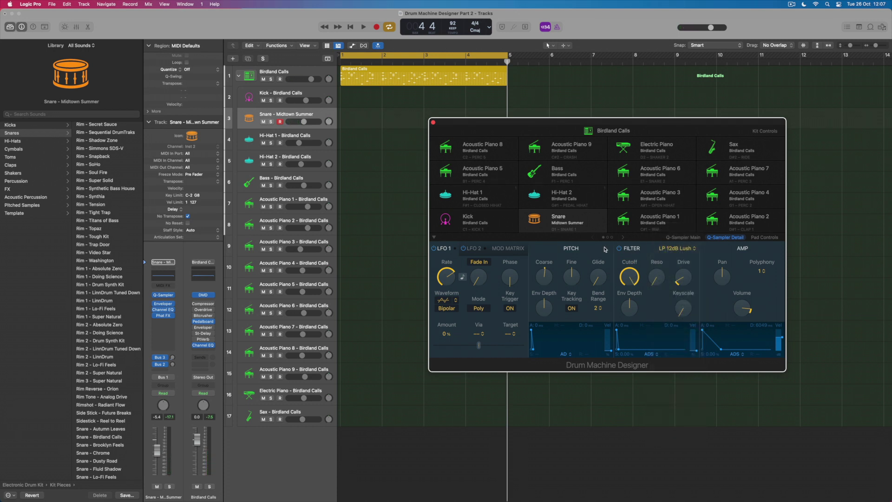
mouse_move(656, 280)
mouse_move(546, 281)
mouse_move(546, 310)
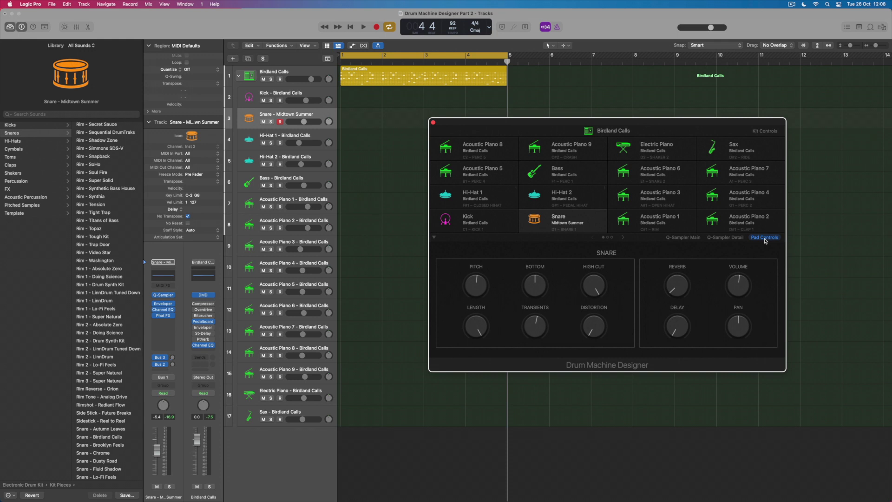
left_click(77, 27)
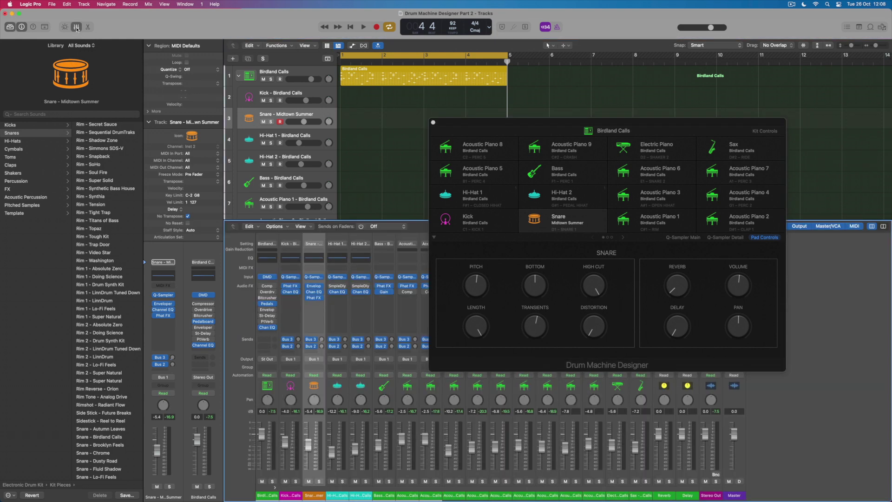